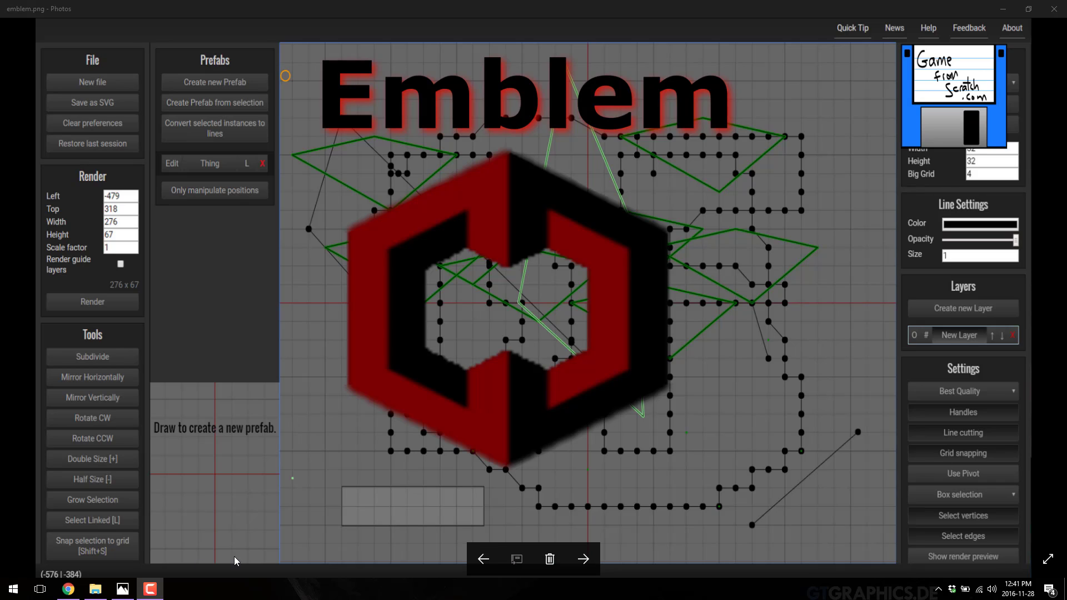
Switch from the Photos viewer to the Emblem editor in Chrome, showing its blank 32 × 32 grid canvas.
{"action": "left_click", "coordinate": [66, 592]}
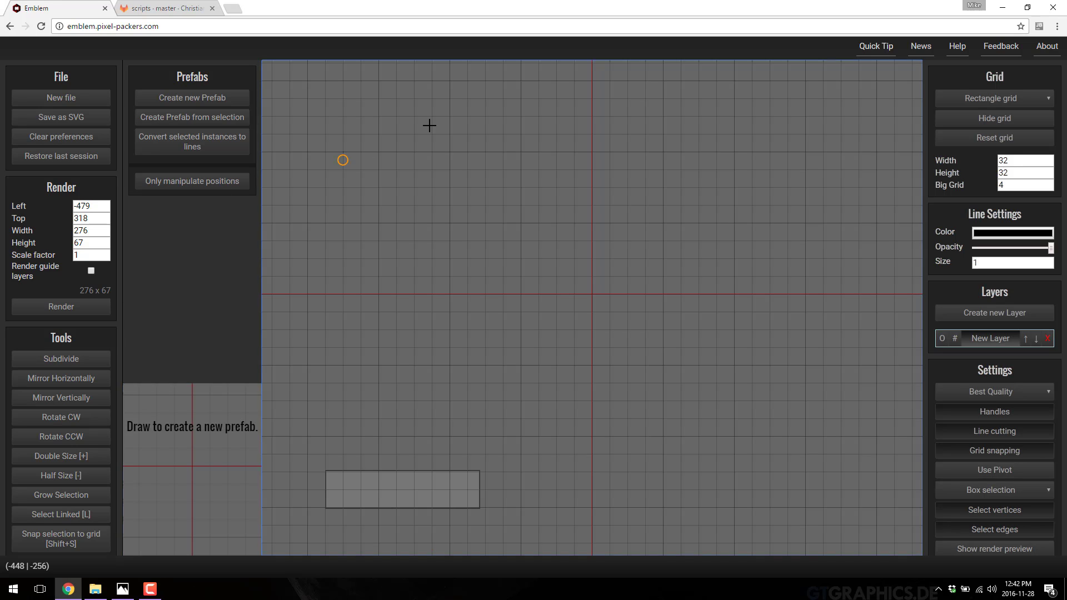
{"action": "left_click", "coordinate": [1018, 98]}
{"action": "left_click", "coordinate": [991, 122]}
{"action": "left_click", "coordinate": [994, 100]}
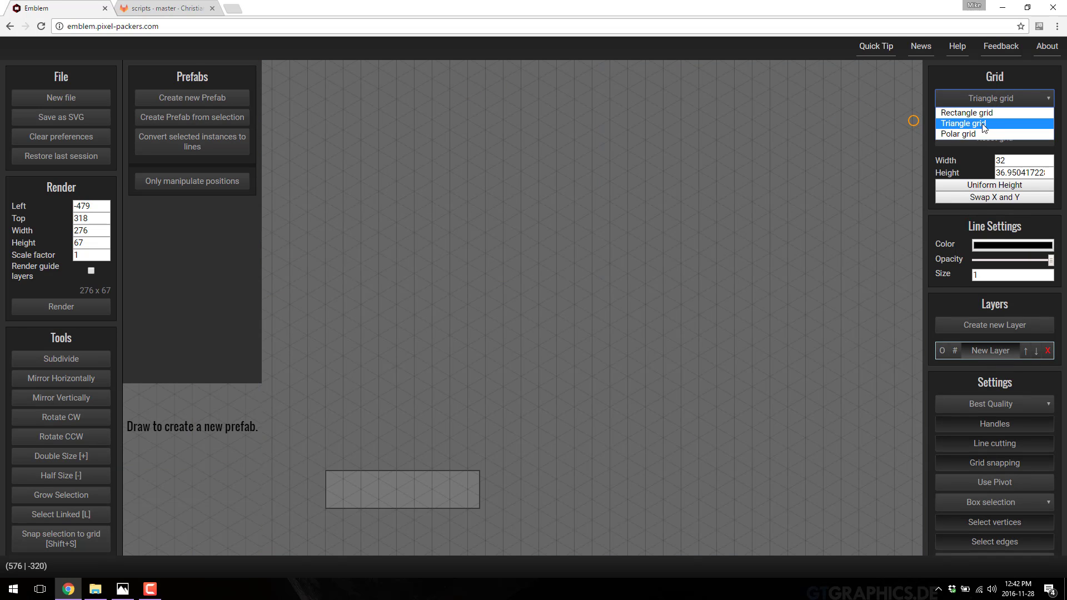
{"action": "left_click", "coordinate": [972, 133]}
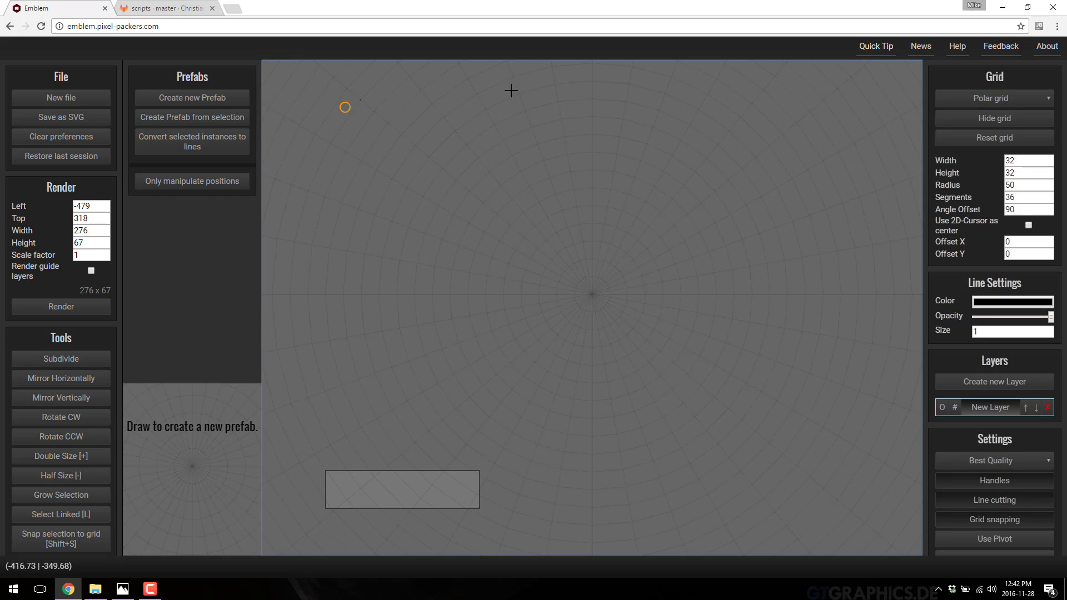
{"action": "left_click", "coordinate": [1006, 95]}
{"action": "left_click", "coordinate": [950, 110]}
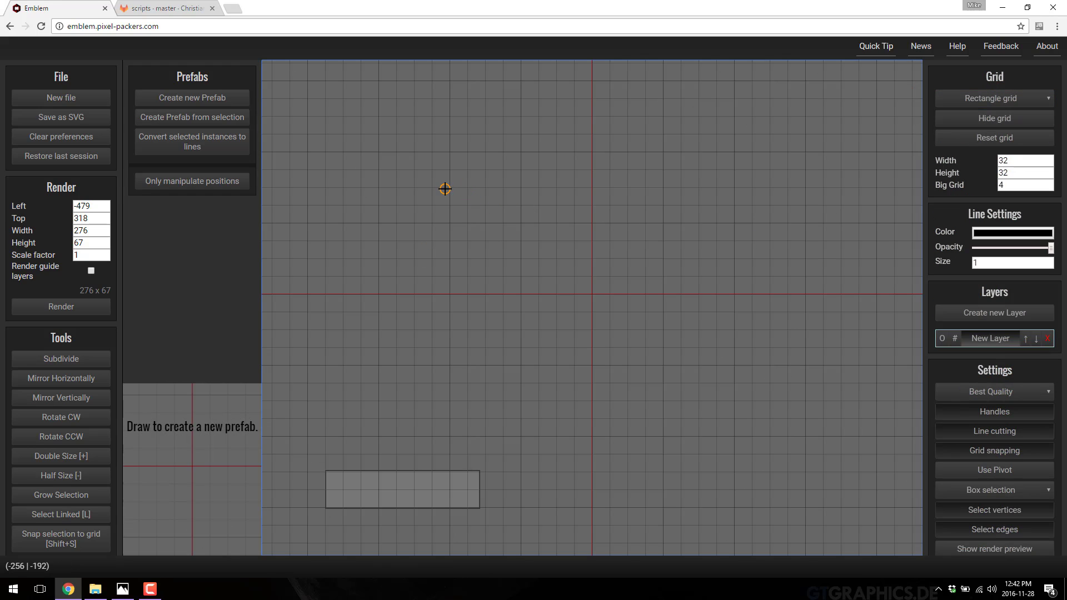
Draw a grid-snapped rectangle across the upper middle of the canvas and box-select it.
{"action": "mouse_move", "coordinate": [450, 187]}
{"action": "left_mouse_down"}
{"action": "mouse_move", "coordinate": [769, 188]}
{"action": "mouse_move", "coordinate": [771, 387]}
{"action": "mouse_move", "coordinate": [450, 387]}
{"action": "mouse_move", "coordinate": [431, 261]}
{"action": "mouse_move", "coordinate": [449, 187]}
{"action": "left_mouse_up"}
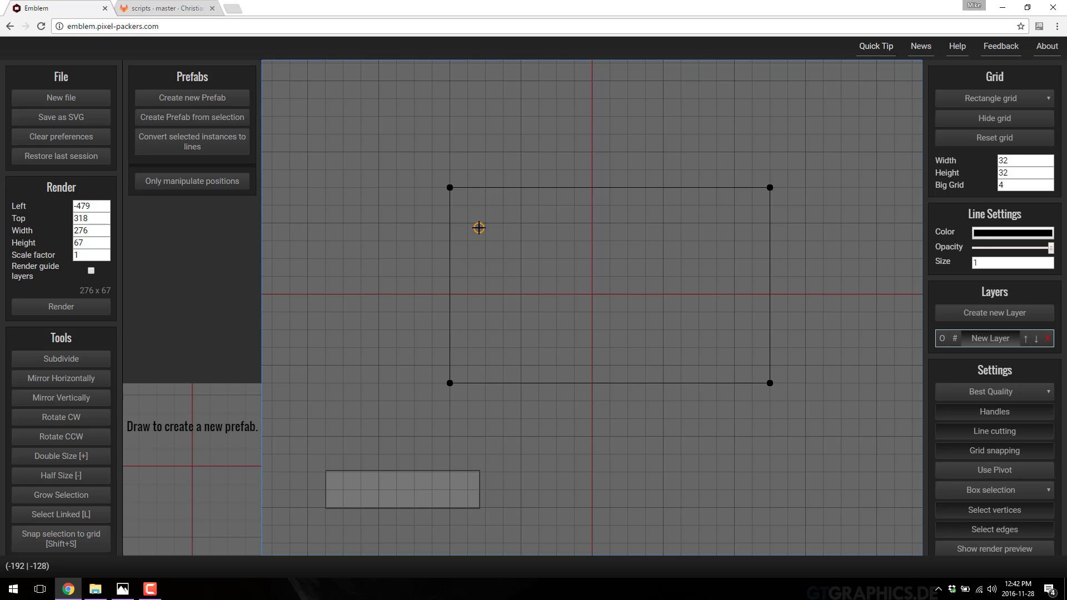
{"action": "left_click_drag", "start_coordinate": [430, 160], "coordinate": [798, 395]}
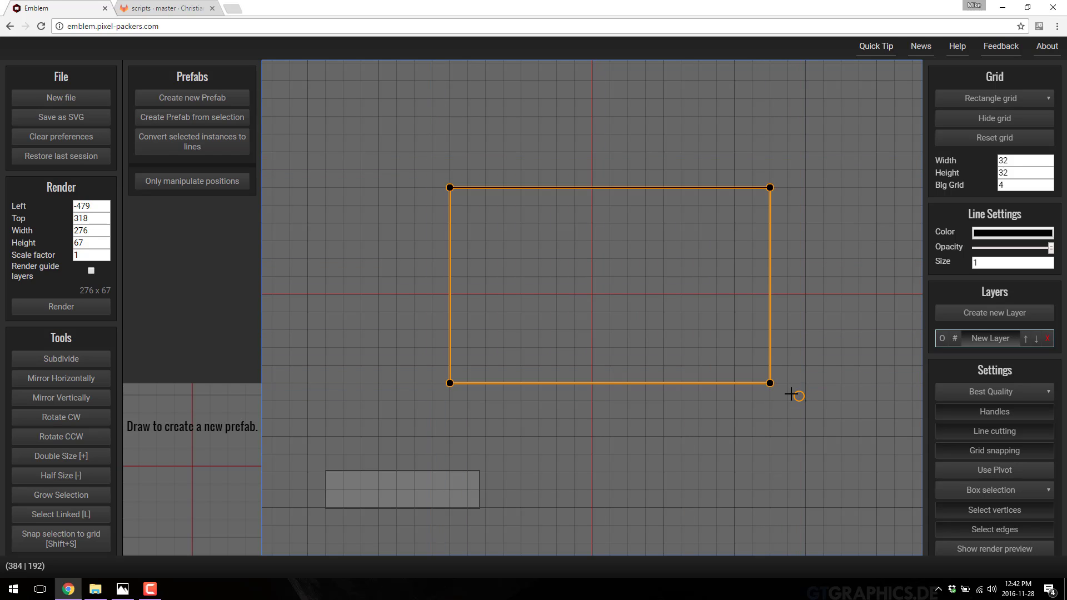
Rotate the rectangle about 25 degrees, shrink it slightly, and move it near the canvas centre.
{"action": "key", "text": "r"}
{"action": "left_click", "coordinate": [684, 307]}
{"action": "key", "text": "s"}
{"action": "left_click", "coordinate": [672, 314]}
{"action": "key", "text": "g"}
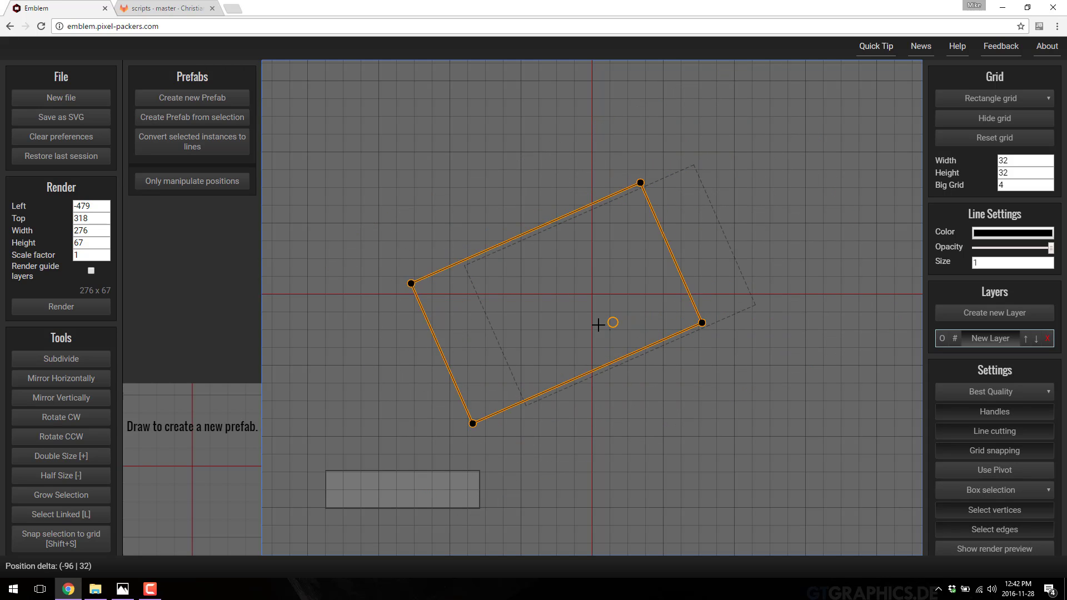
{"action": "left_click", "coordinate": [562, 328]}
{"action": "key", "text": "g"}
{"action": "left_click", "coordinate": [714, 336]}
{"action": "key", "text": "g"}
{"action": "left_click", "coordinate": [625, 333]}
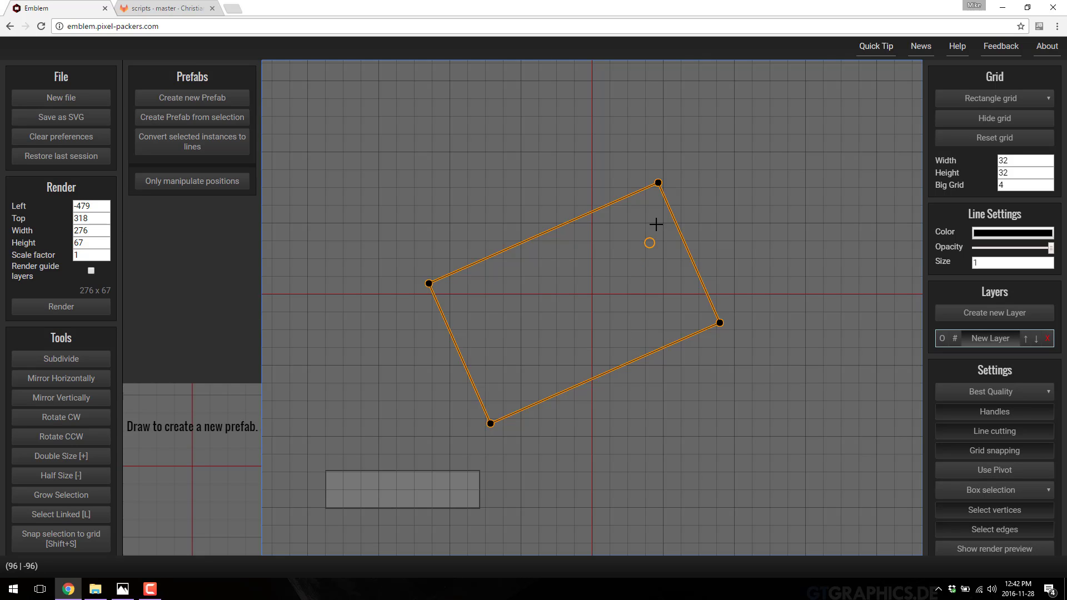
Raise the rectangle's top corner 64 units, reconnecting both top edges, and toggle grid snapping.
{"action": "left_click", "coordinate": [659, 188]}
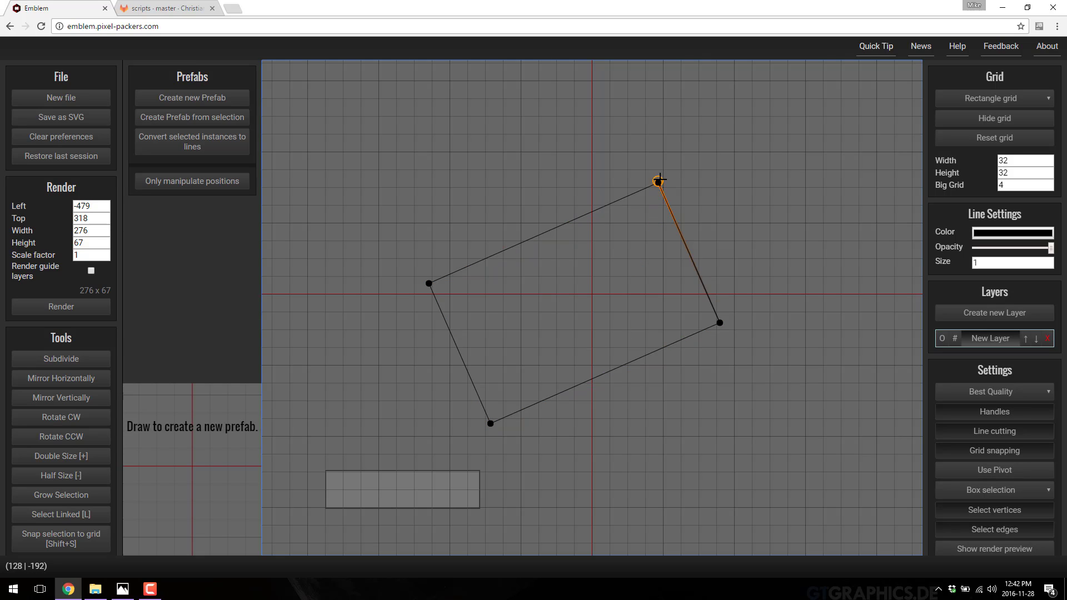
{"action": "left_click_drag", "start_coordinate": [658, 181], "coordinate": [657, 147]}
{"action": "left_click", "coordinate": [659, 183]}
{"action": "left_click_drag", "start_coordinate": [658, 184], "coordinate": [658, 147]}
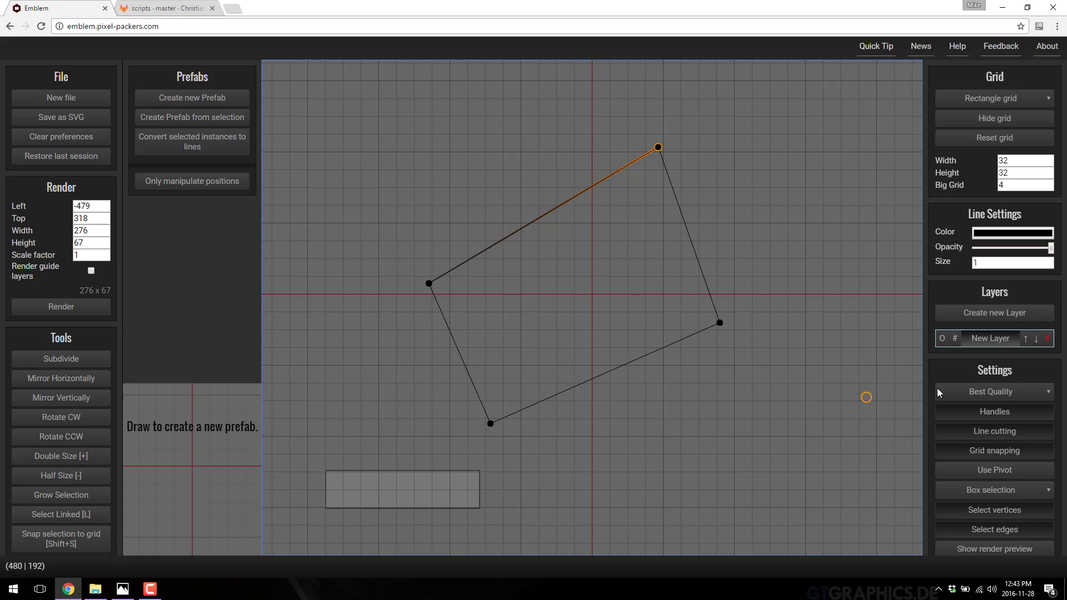
{"action": "left_click", "coordinate": [993, 456]}
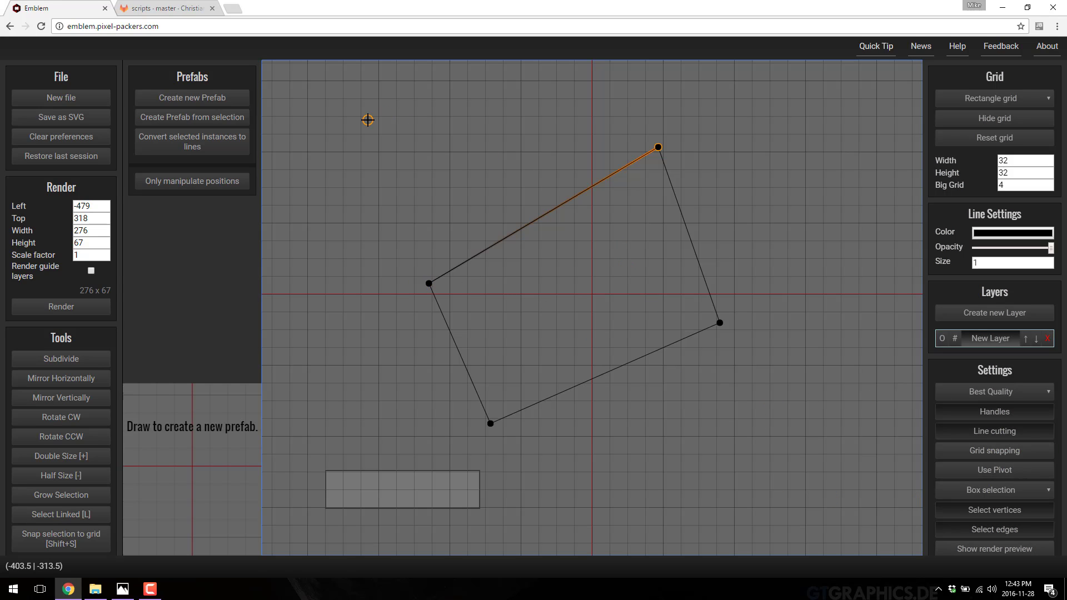
Draw a large four-sided outline overlapping the tilted shape, toggle snapping, and hide the grid.
{"action": "left_click_drag", "start_coordinate": [364, 119], "coordinate": [825, 139]}
{"action": "left_click", "coordinate": [769, 115]}
{"action": "left_click", "coordinate": [788, 346]}
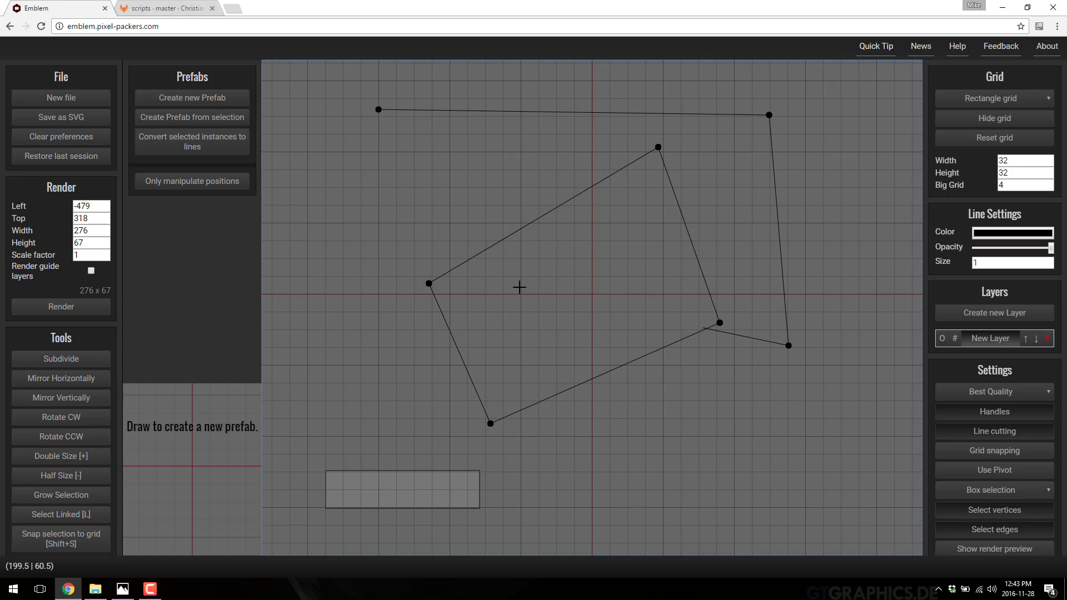
{"action": "left_click", "coordinate": [360, 255]}
{"action": "left_click", "coordinate": [378, 109]}
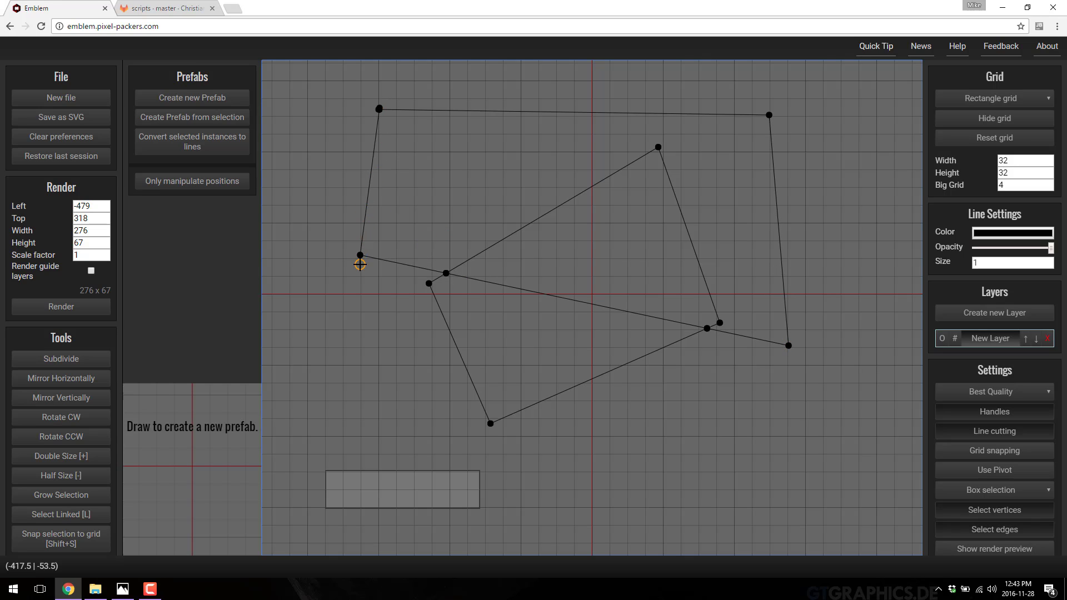
{"action": "left_click", "coordinate": [989, 453]}
{"action": "left_click", "coordinate": [1000, 118]}
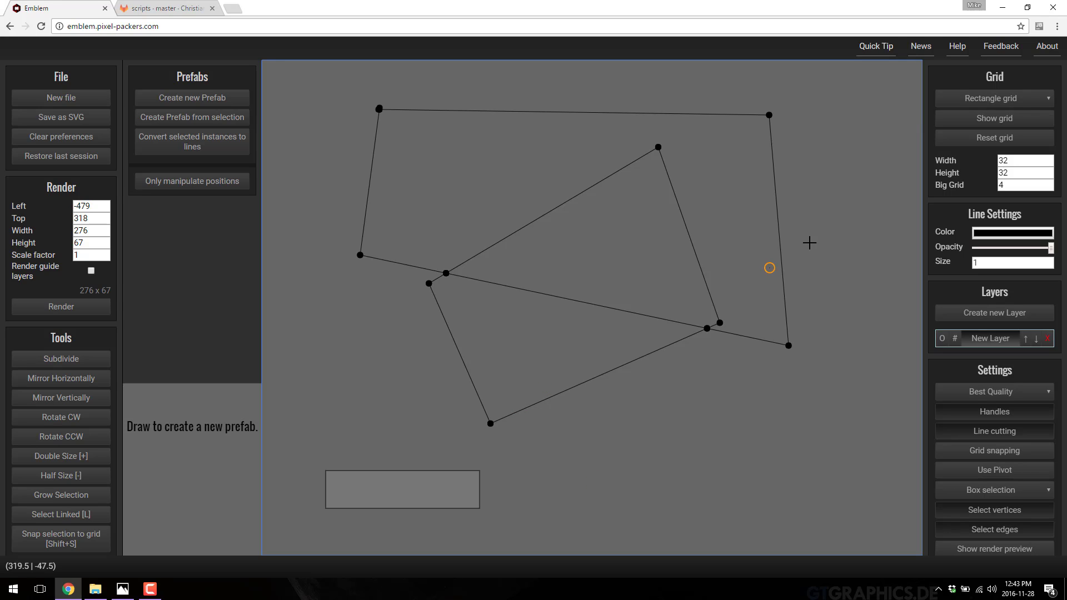
Draw freehand outlines at the lower right and lower left, hide vertex handles, and show the grid.
{"action": "mouse_move", "coordinate": [610, 498]}
{"action": "left_mouse_down"}
{"action": "mouse_move", "coordinate": [663, 438]}
{"action": "mouse_move", "coordinate": [754, 394]}
{"action": "mouse_move", "coordinate": [796, 284]}
{"action": "mouse_move", "coordinate": [829, 474]}
{"action": "mouse_move", "coordinate": [712, 541]}
{"action": "mouse_move", "coordinate": [675, 499]}
{"action": "mouse_move", "coordinate": [610, 500]}
{"action": "left_mouse_up"}
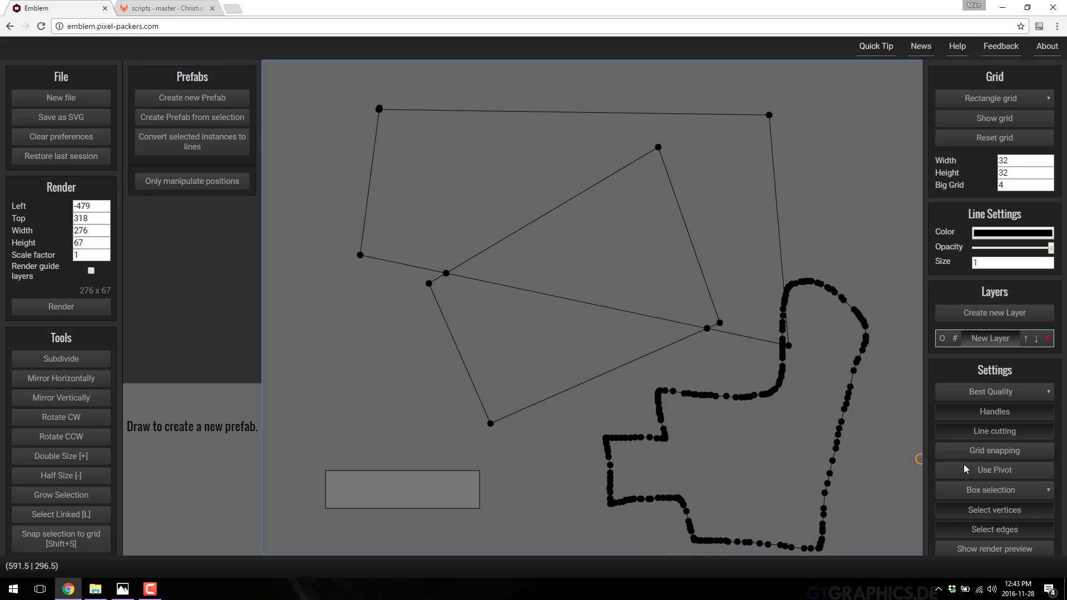
{"action": "left_click", "coordinate": [985, 413]}
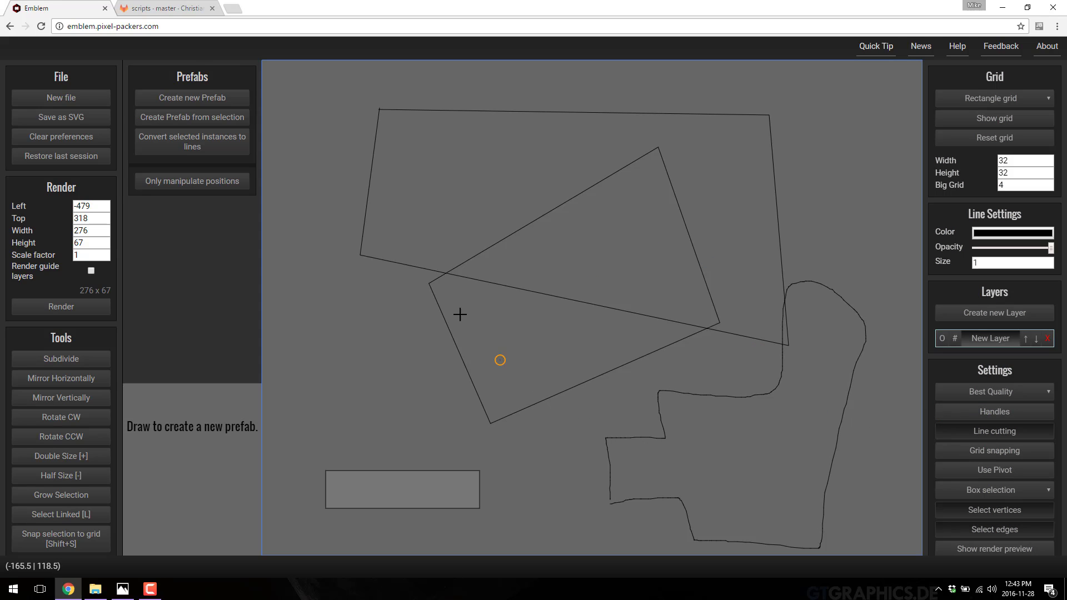
{"action": "mouse_move", "coordinate": [342, 400]}
{"action": "left_mouse_down"}
{"action": "mouse_move", "coordinate": [312, 333]}
{"action": "mouse_move", "coordinate": [415, 354]}
{"action": "mouse_move", "coordinate": [438, 443]}
{"action": "mouse_move", "coordinate": [381, 397]}
{"action": "mouse_move", "coordinate": [333, 405]}
{"action": "mouse_move", "coordinate": [341, 400]}
{"action": "left_mouse_up"}
{"action": "left_click", "coordinate": [1000, 119]}
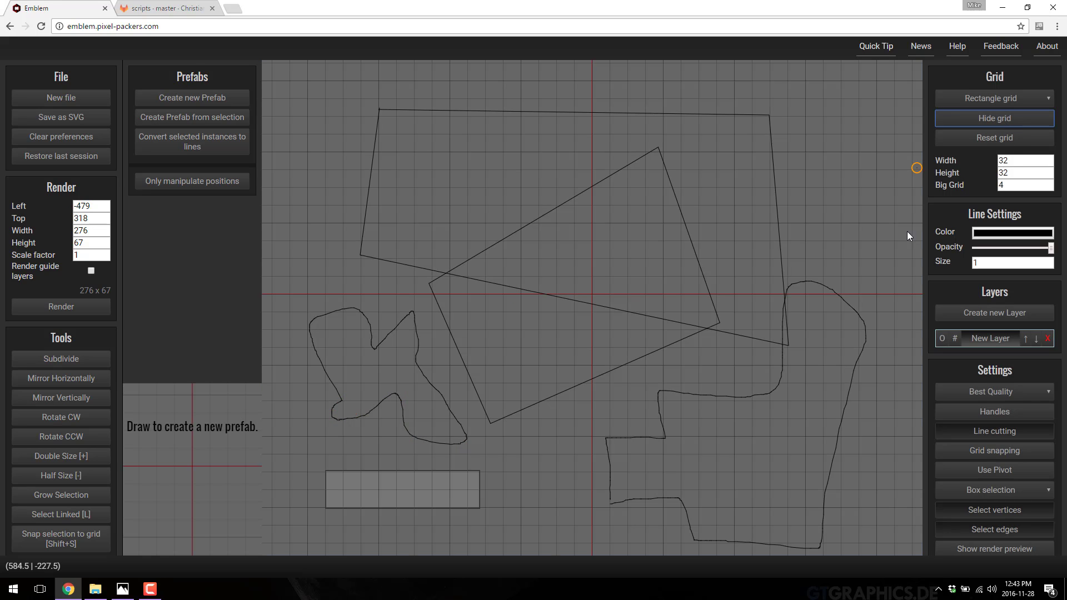
Add a new layer, make it active, and hide the layer with the earlier drawings.
{"action": "left_click", "coordinate": [1005, 313]}
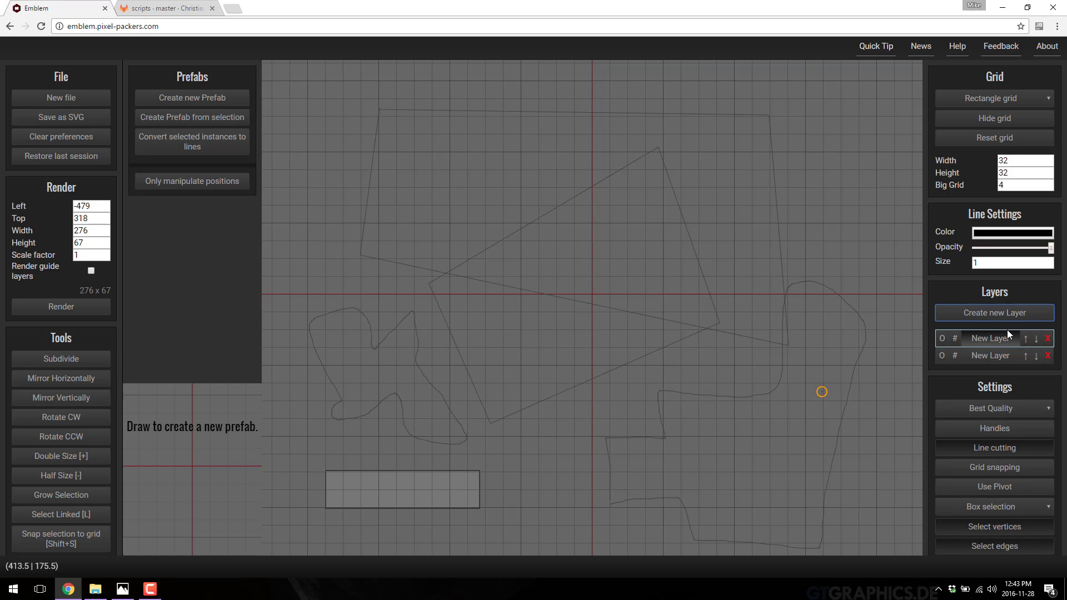
{"action": "left_click", "coordinate": [1002, 355]}
{"action": "left_click", "coordinate": [995, 342]}
{"action": "left_click", "coordinate": [942, 338]}
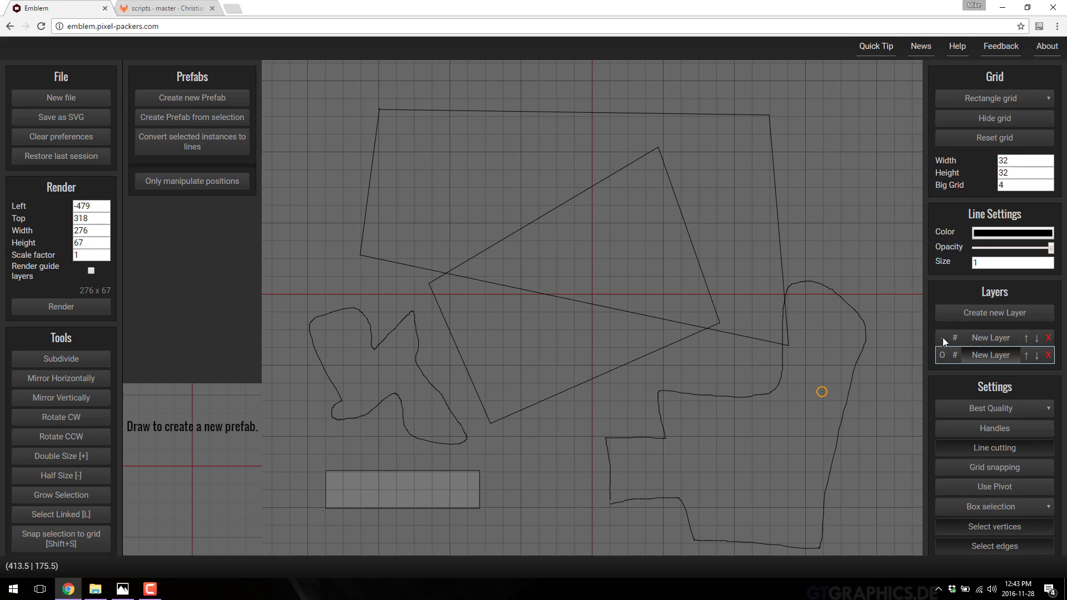
{"action": "left_click", "coordinate": [942, 355]}
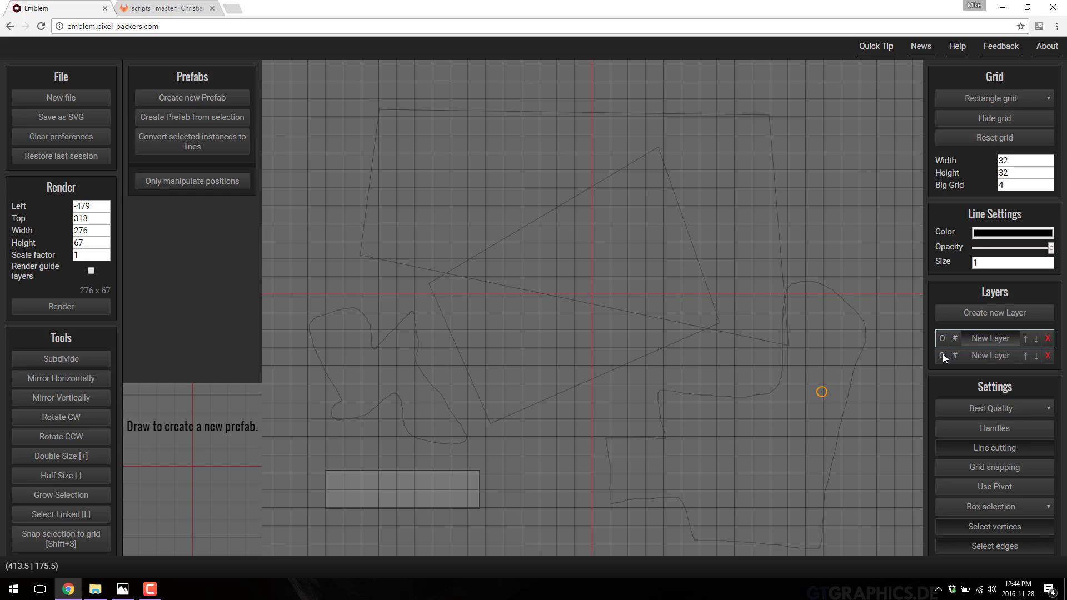
{"action": "left_click", "coordinate": [942, 354]}
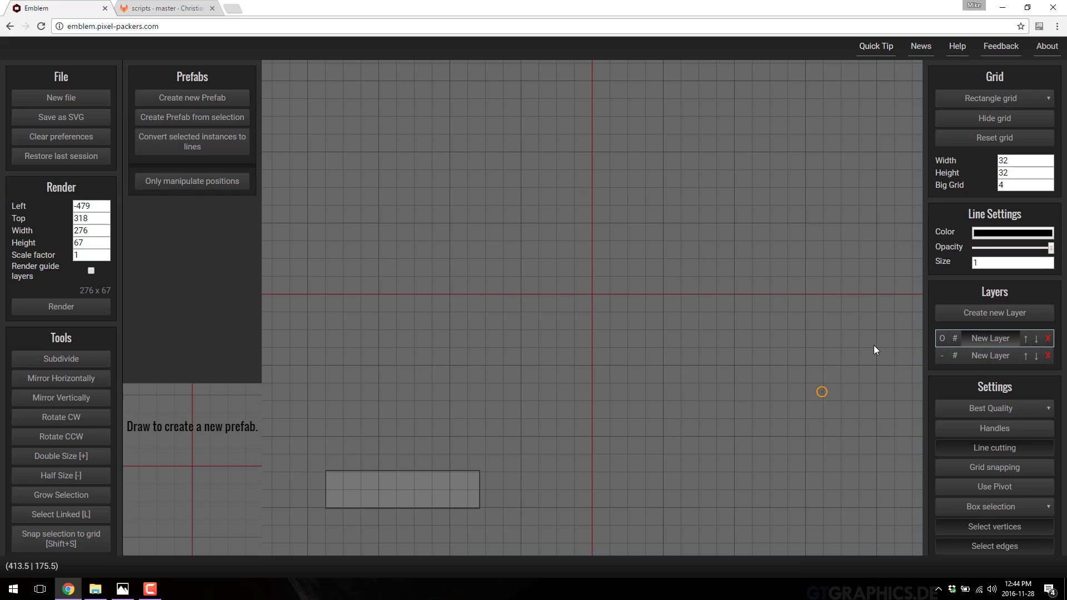
Draw a large freehand loop on the new layer, then show and reselect the earlier drawings' layer.
{"action": "mouse_move", "coordinate": [500, 228]}
{"action": "left_mouse_down"}
{"action": "mouse_move", "coordinate": [616, 402]}
{"action": "mouse_move", "coordinate": [733, 217]}
{"action": "mouse_move", "coordinate": [766, 488]}
{"action": "mouse_move", "coordinate": [459, 361]}
{"action": "mouse_move", "coordinate": [478, 262]}
{"action": "left_mouse_up"}
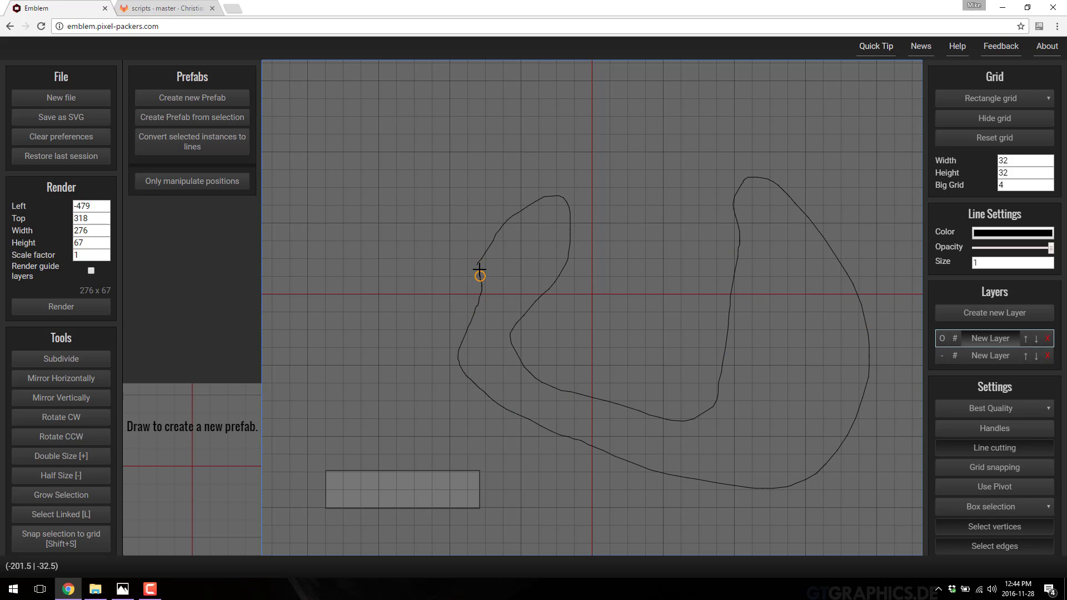
{"action": "left_click", "coordinate": [941, 356]}
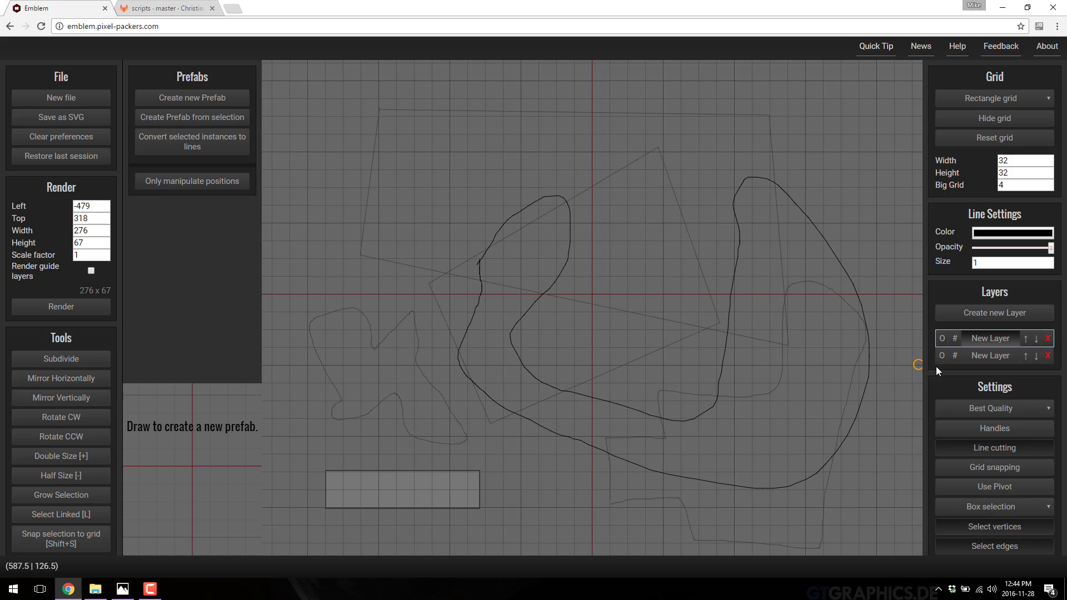
{"action": "left_click", "coordinate": [942, 356]}
{"action": "left_click", "coordinate": [942, 356]}
{"action": "left_click", "coordinate": [940, 339]}
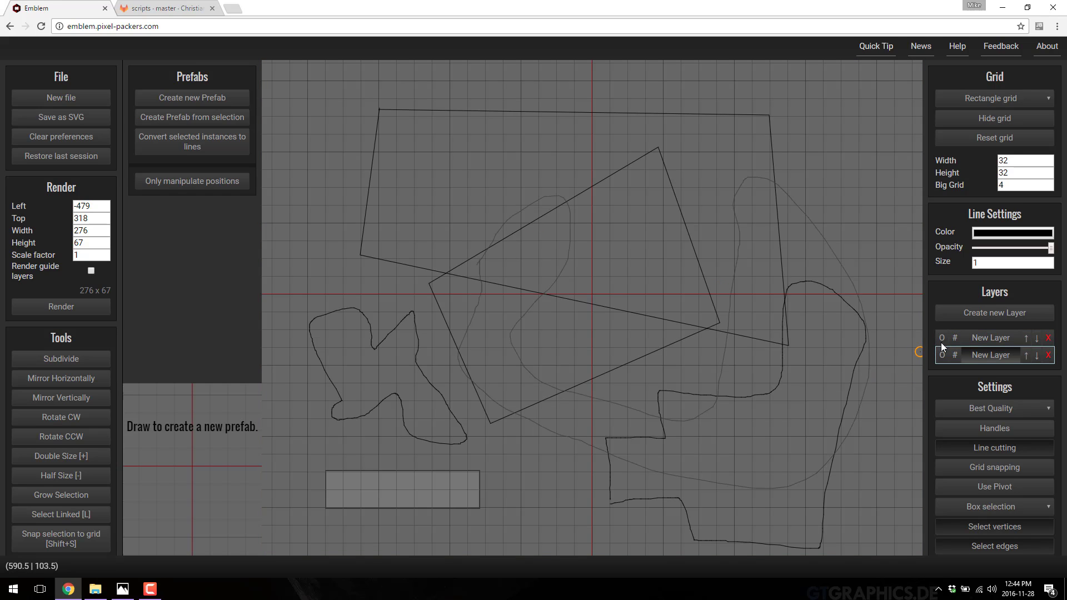
{"action": "left_click", "coordinate": [971, 338]}
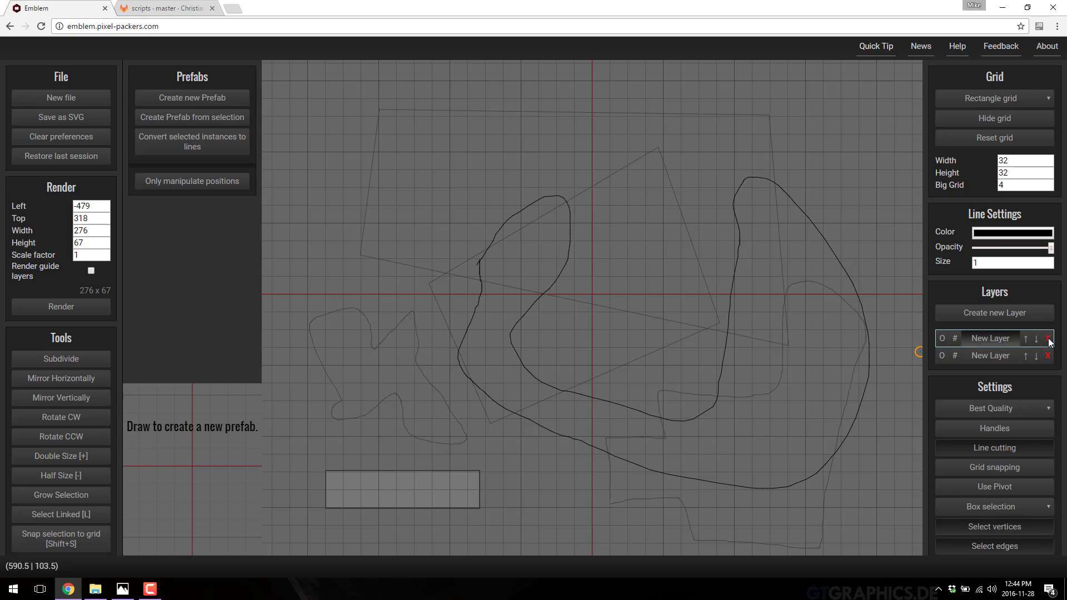
Delete the layer with the large curves and make a freehand loop prefab named CircleShape.
{"action": "left_click", "coordinate": [1048, 338]}
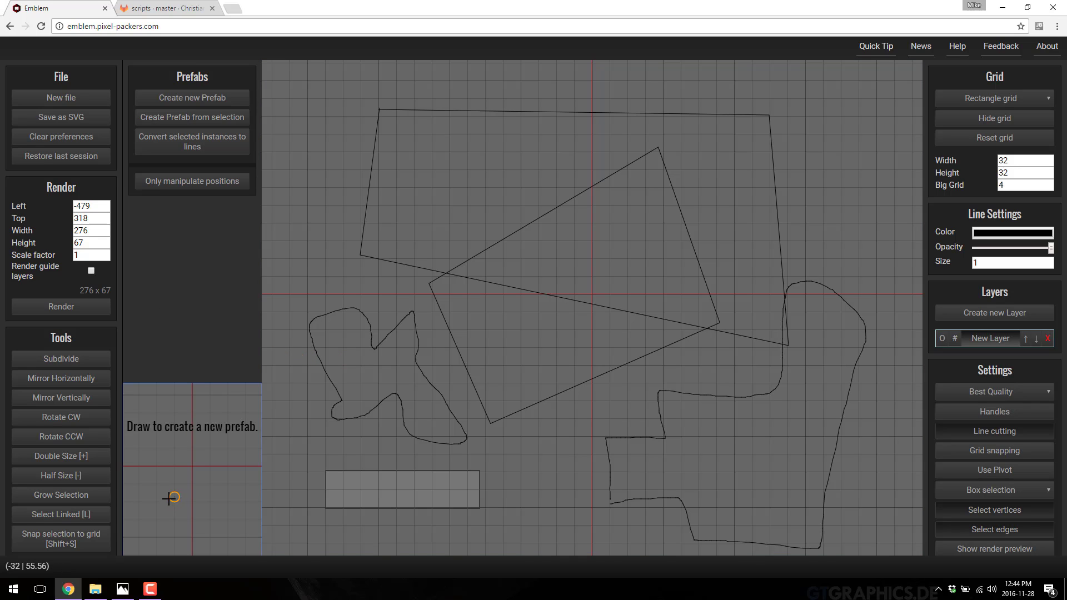
{"action": "mouse_move", "coordinate": [174, 496]}
{"action": "left_mouse_down"}
{"action": "mouse_move", "coordinate": [169, 483]}
{"action": "mouse_move", "coordinate": [199, 439]}
{"action": "mouse_move", "coordinate": [228, 484]}
{"action": "mouse_move", "coordinate": [174, 496]}
{"action": "left_mouse_up"}
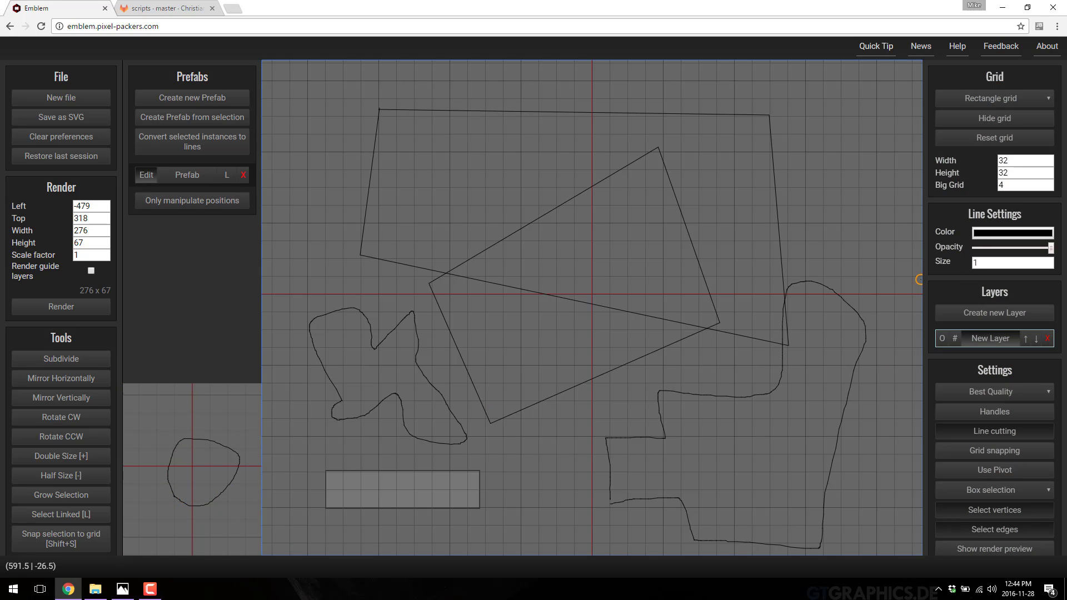
{"action": "key", "text": "F10"}
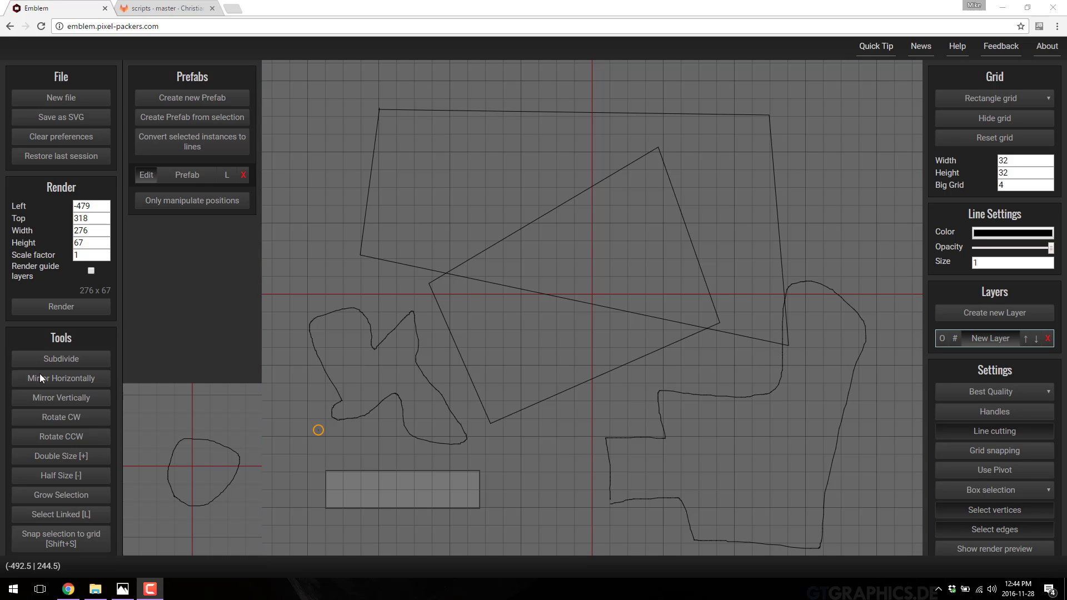
{"action": "double_click", "coordinate": [189, 180]}
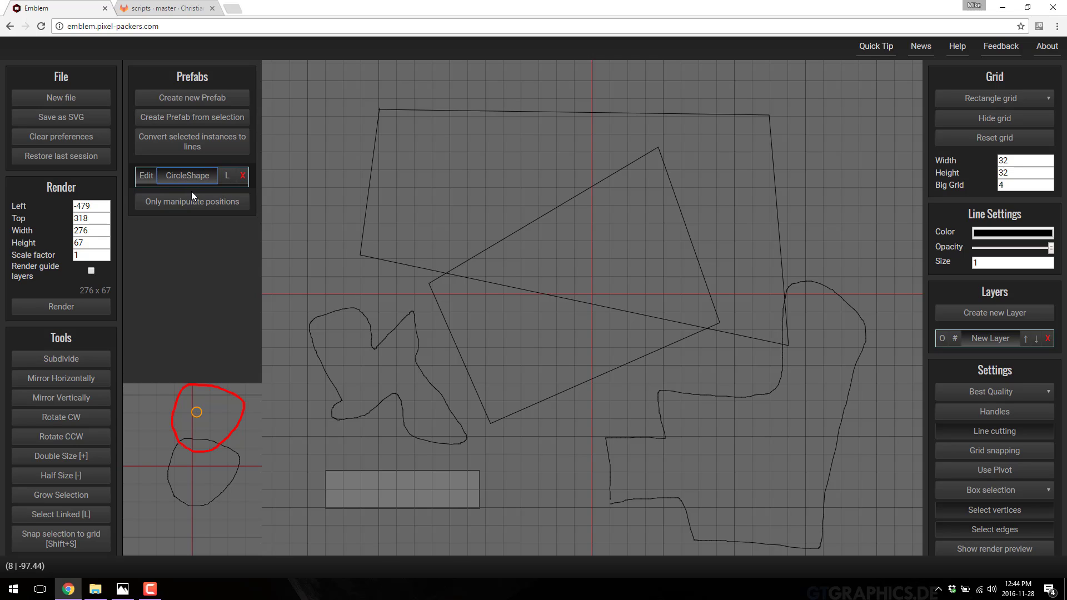
{"action": "left_click", "coordinate": [163, 225]}
Create a new prefab and name it Square.
{"action": "left_click", "coordinate": [195, 97]}
{"action": "double_click", "coordinate": [183, 194]}
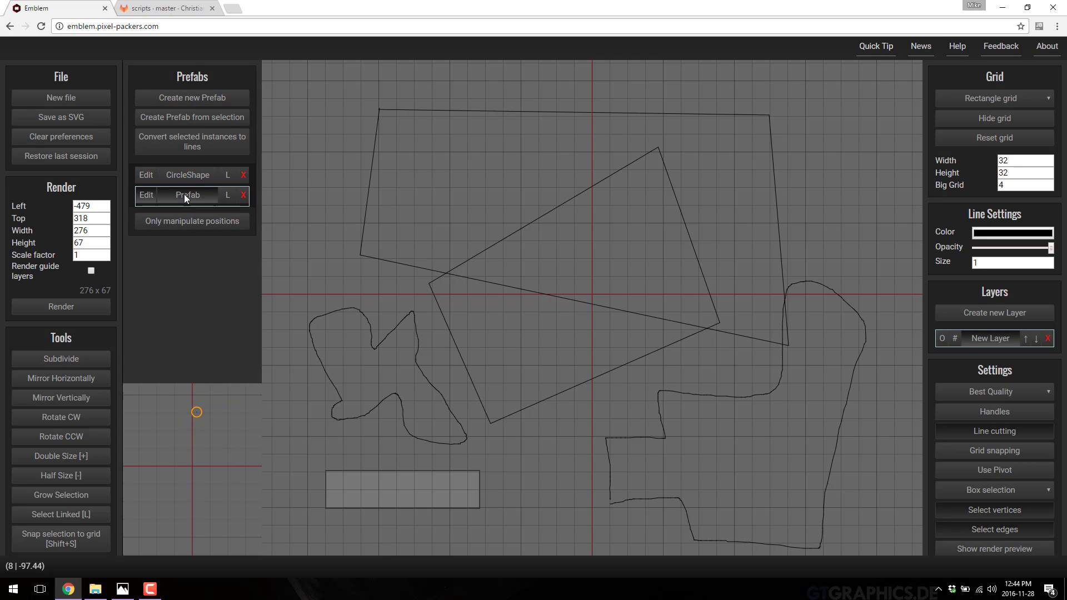
{"action": "type", "text": "Square"}
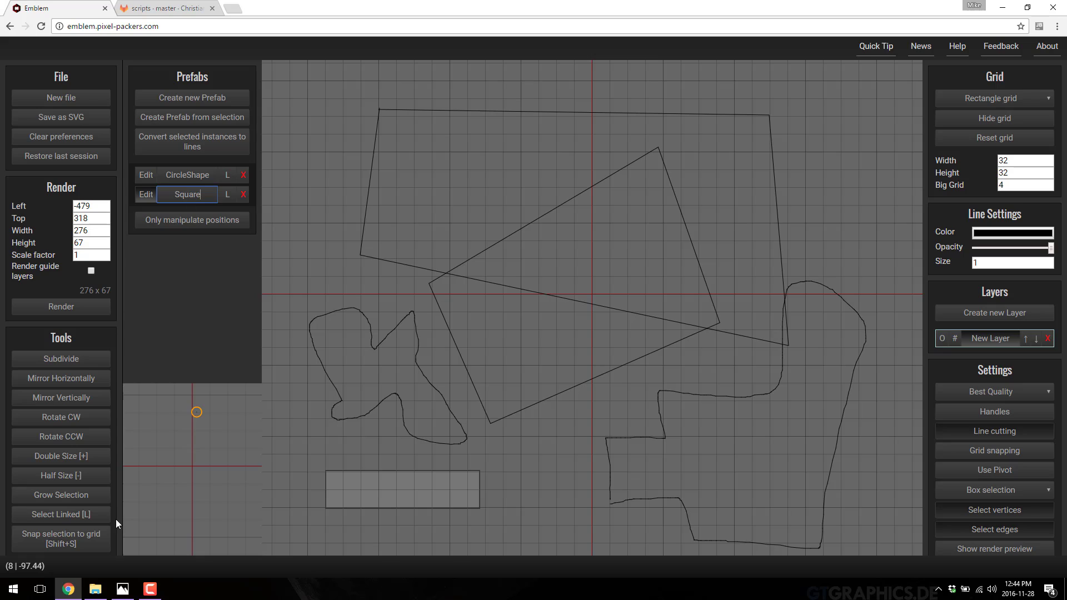
{"action": "key", "text": "Return"}
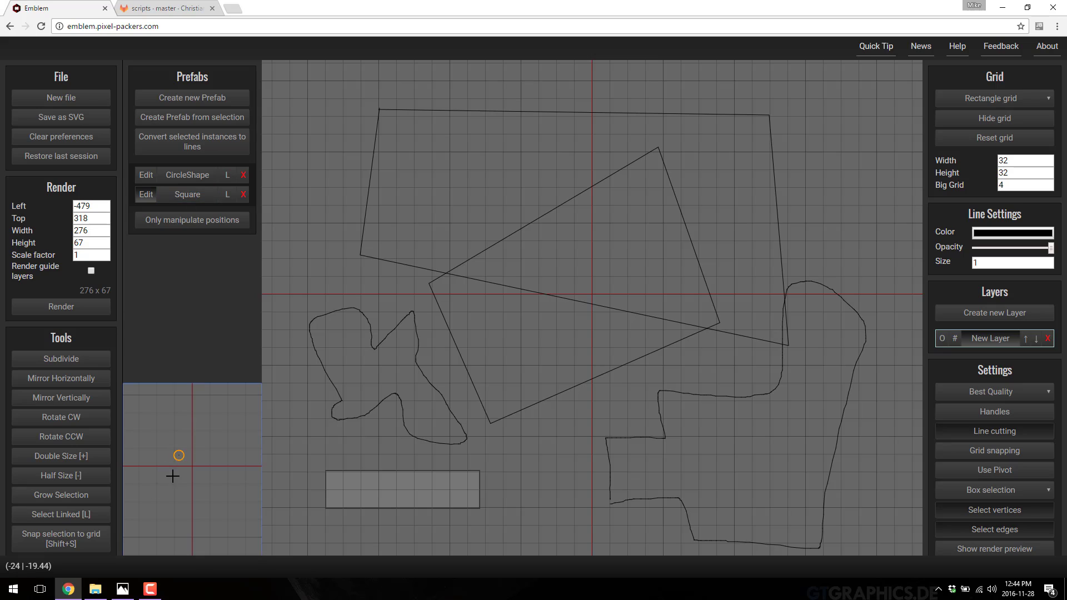
Draw a closed four-cornered outline in the Square prefab area.
{"action": "left_click", "coordinate": [156, 500]}
{"action": "left_click", "coordinate": [157, 431]}
{"action": "left_click", "coordinate": [233, 431]}
{"action": "left_click", "coordinate": [227, 503]}
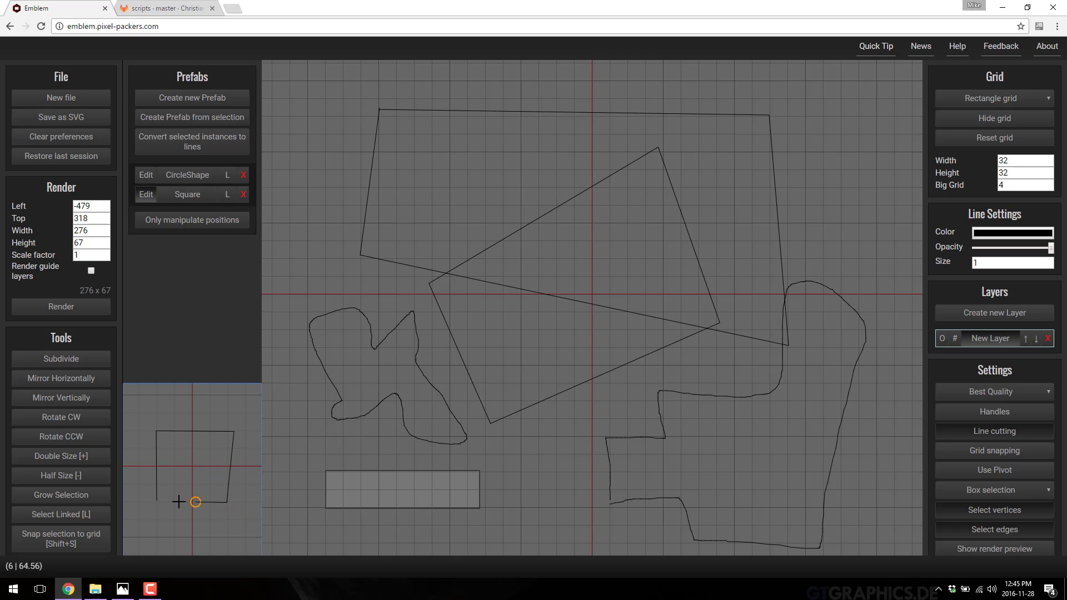
{"action": "left_click", "coordinate": [157, 500]}
Place four CircleShape instances around the canvas.
{"action": "left_click", "coordinate": [188, 174]}
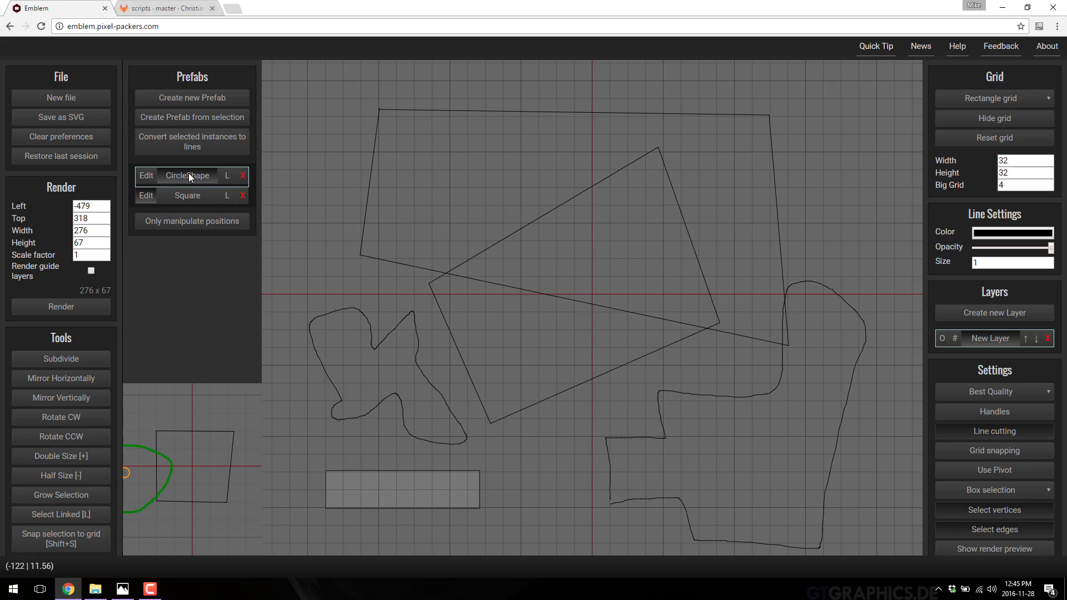
{"action": "left_click", "coordinate": [576, 171]}
{"action": "left_click", "coordinate": [756, 244]}
{"action": "left_click", "coordinate": [706, 465]}
{"action": "left_click", "coordinate": [526, 463]}
{"action": "right_click", "coordinate": [377, 280]}
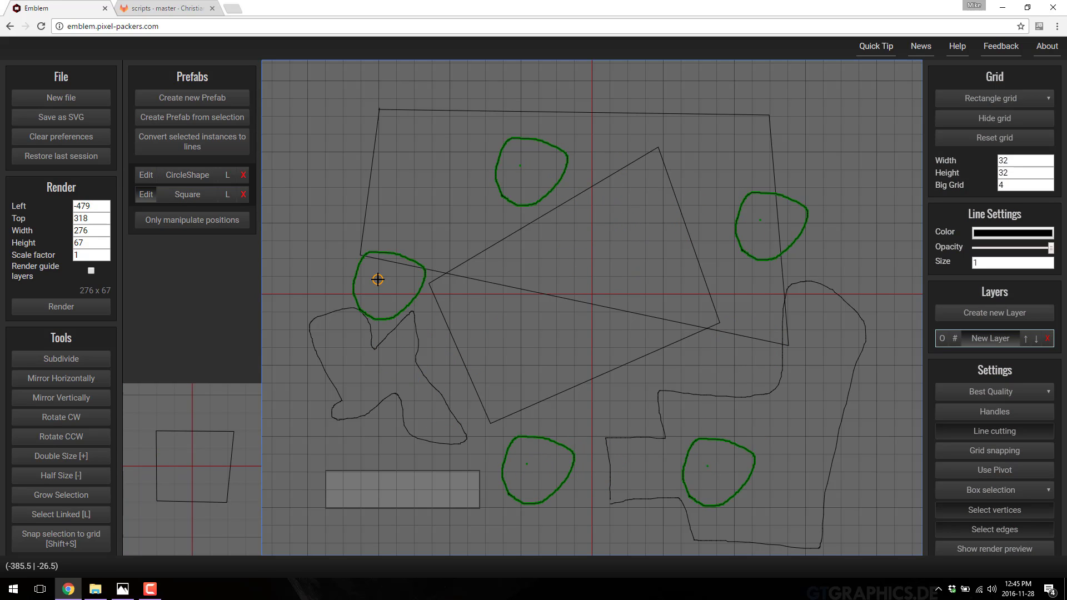
Rotate and enlarge the left green circle instance.
{"action": "left_click", "coordinate": [417, 288]}
{"action": "key", "text": "r"}
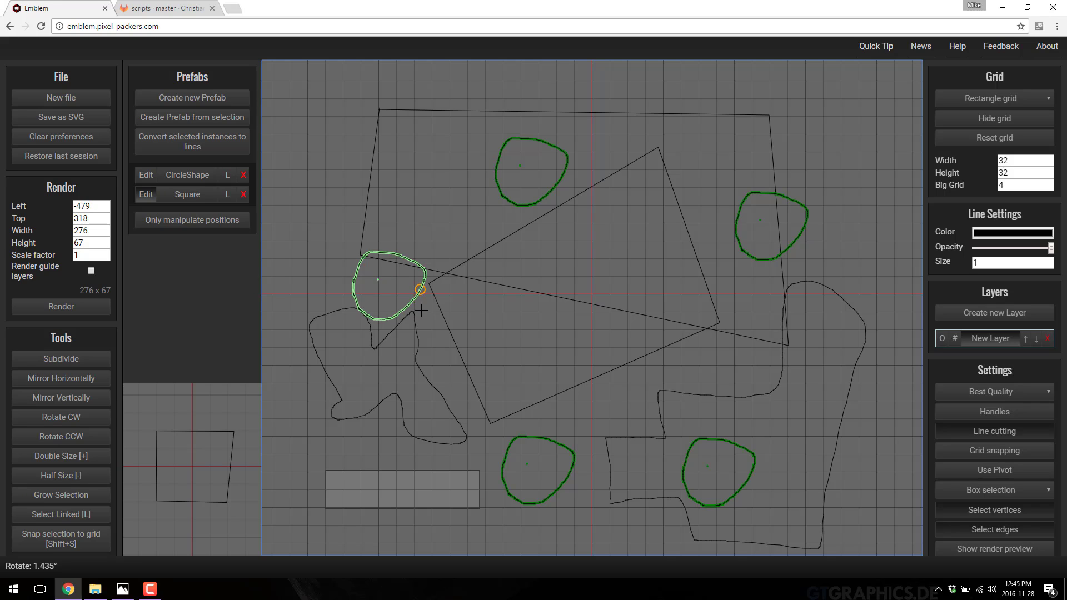
{"action": "key", "text": "s"}
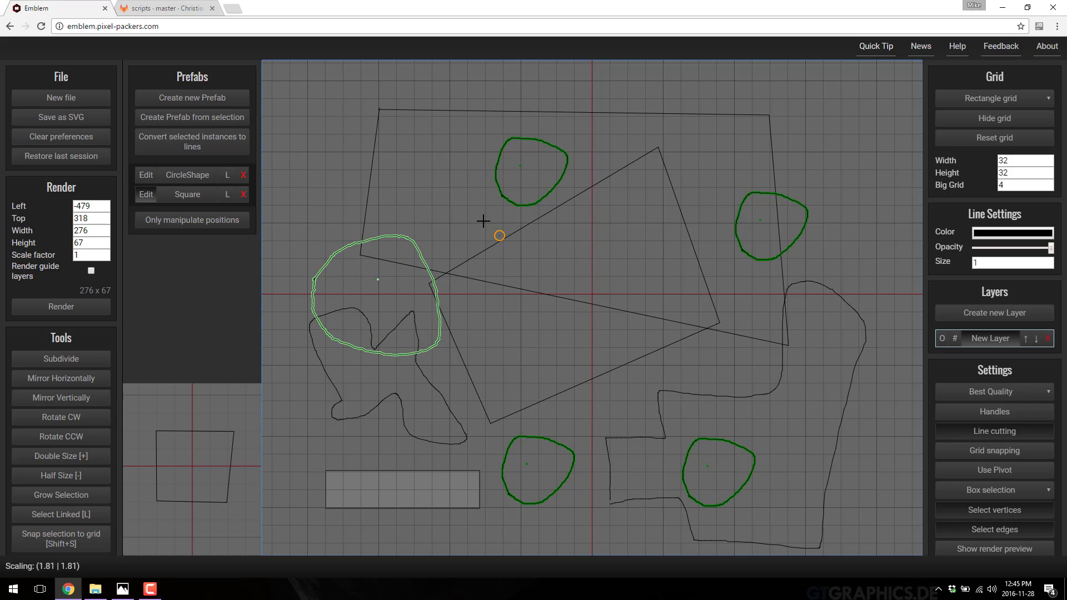
{"action": "left_click", "coordinate": [485, 180]}
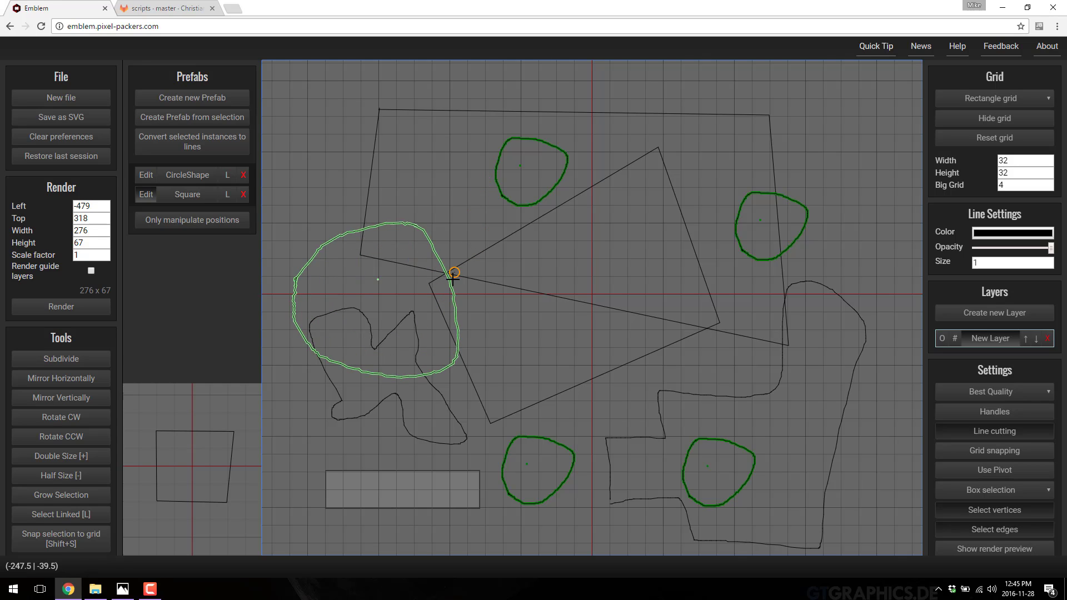
Stamp seven Square instances scattered across the canvas.
{"action": "left_click", "coordinate": [185, 200]}
{"action": "left_click", "coordinate": [686, 353]}
{"action": "left_click", "coordinate": [654, 216]}
{"action": "left_click", "coordinate": [883, 130]}
{"action": "left_click", "coordinate": [816, 483]}
{"action": "left_click", "coordinate": [510, 474]}
{"action": "left_click", "coordinate": [349, 520]}
{"action": "left_click", "coordinate": [327, 455]}
{"action": "key", "text": "Escape"}
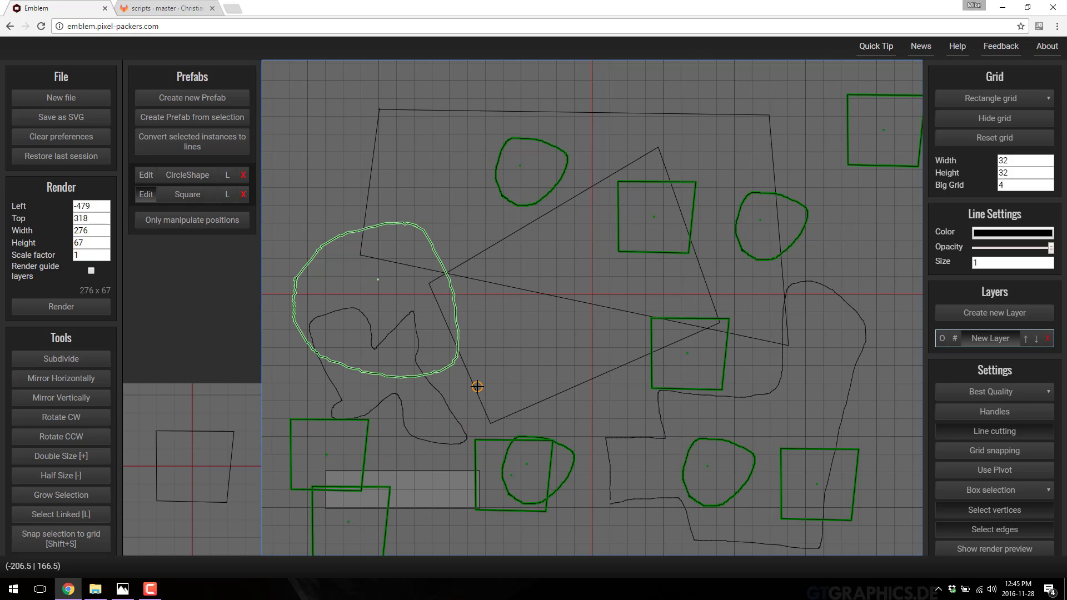
{"action": "left_click", "coordinate": [233, 9]}
Load the Emblem site in the new tab and dismiss the startup tip.
{"action": "type", "text": "emb"}
{"action": "key", "text": "Return"}
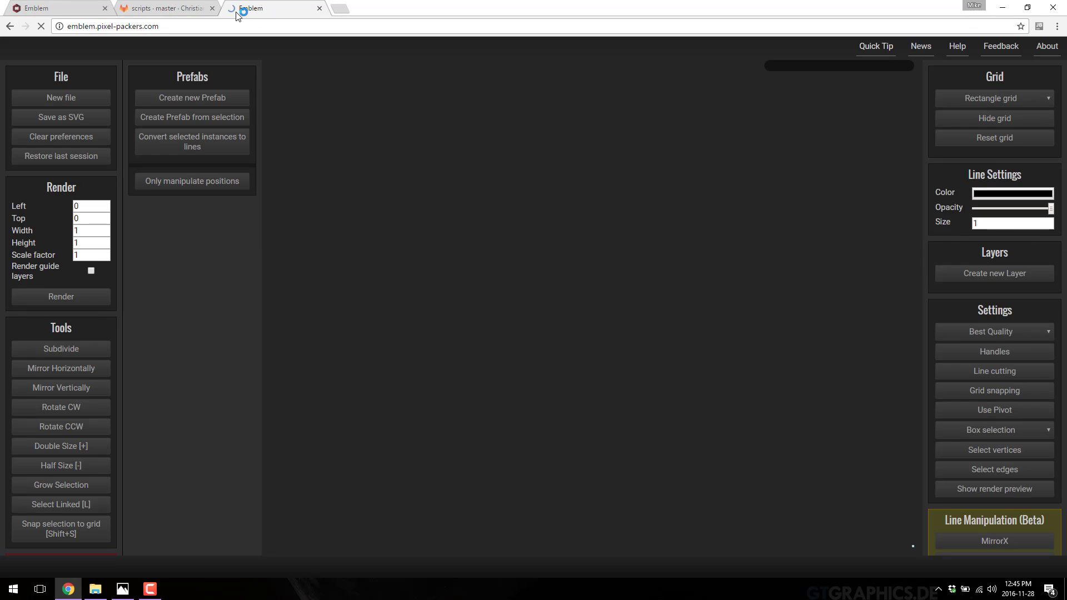
{"action": "left_click", "coordinate": [395, 292]}
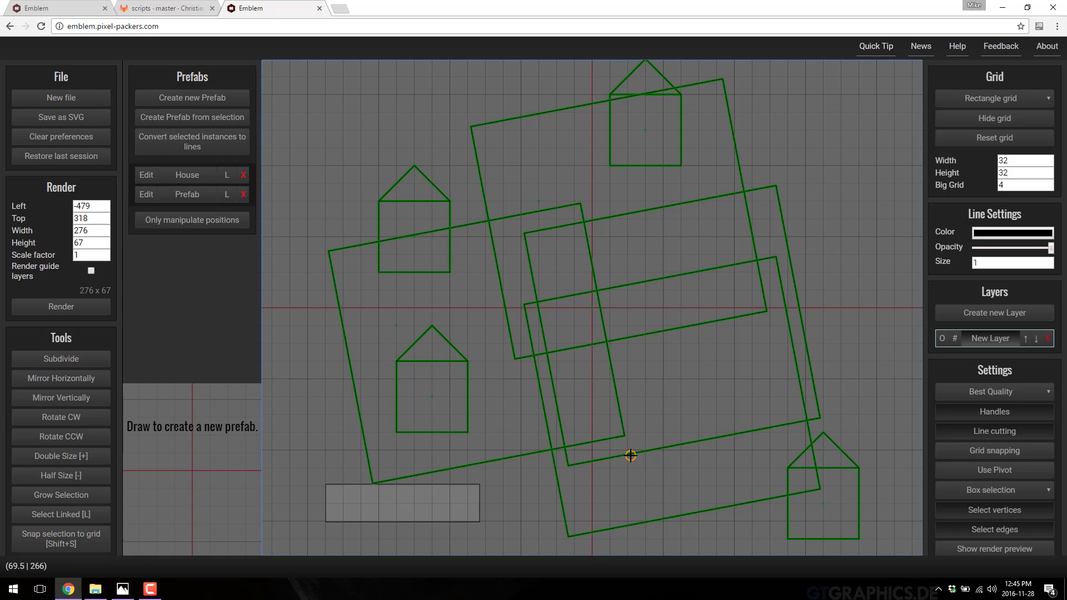
Export the house drawing as an SVG file named demo.
{"action": "left_click", "coordinate": [50, 117]}
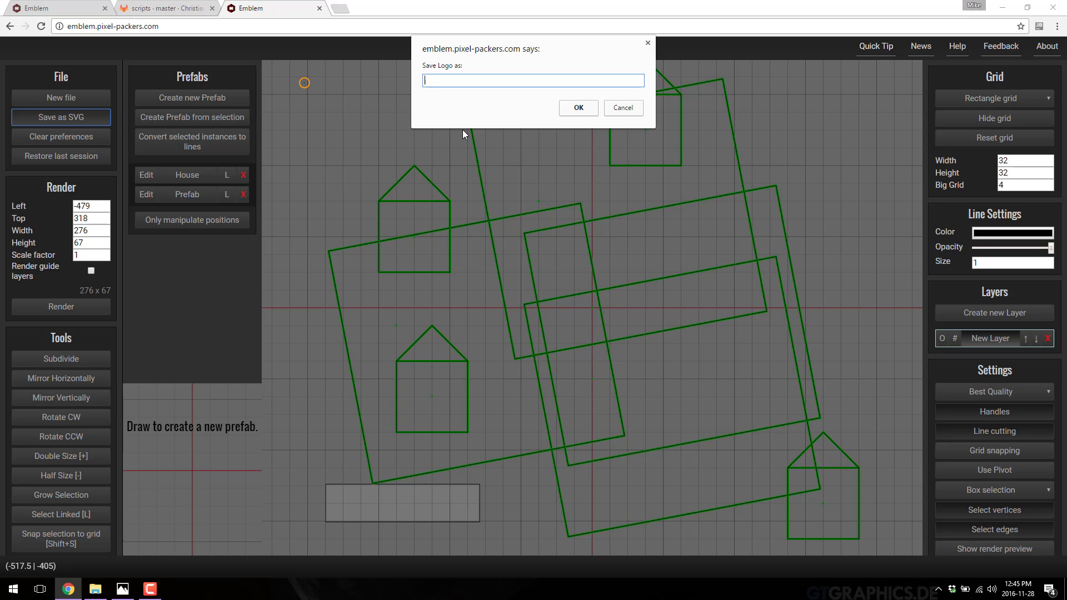
{"action": "type", "text": "demo"}
{"action": "key", "text": "Return"}
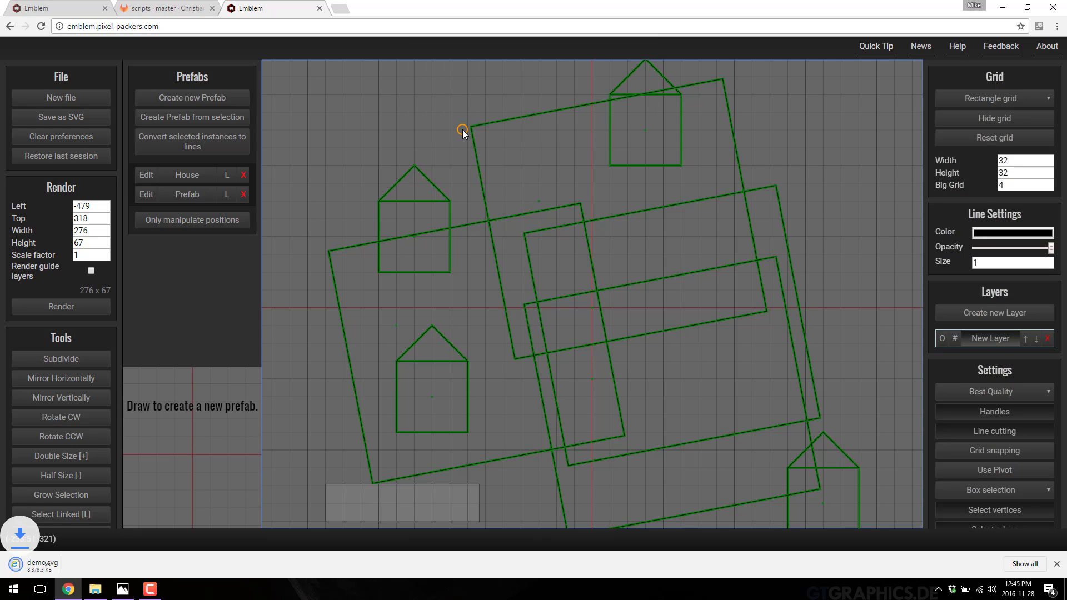
{"action": "left_click", "coordinate": [95, 588]}
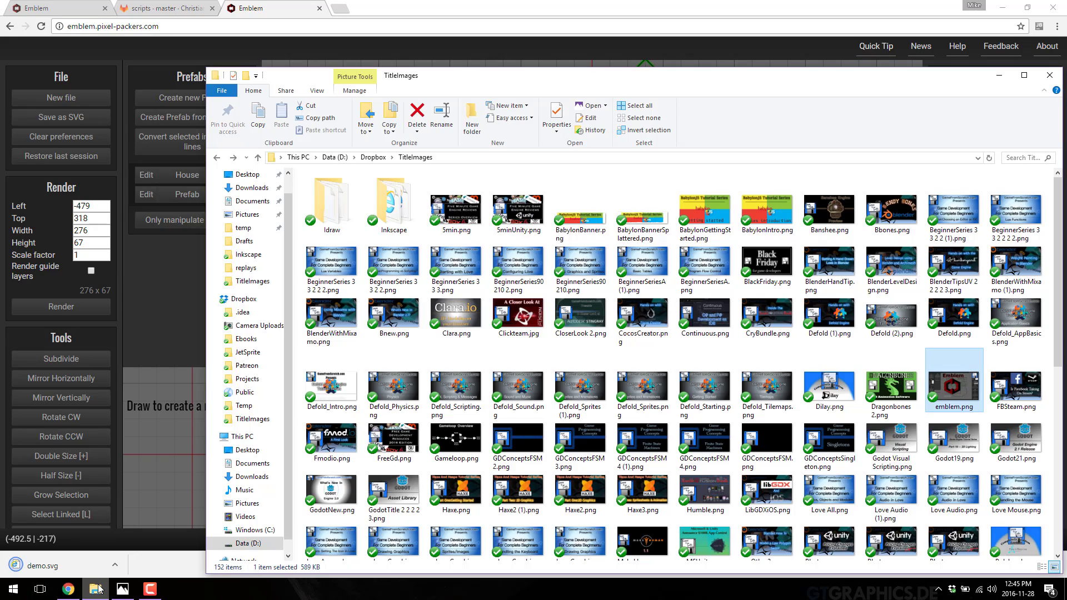
Show the downloaded demo.svg in its Downloads folder and open it with Visual Studio Code.
{"action": "left_click", "coordinate": [114, 566]}
{"action": "left_click", "coordinate": [135, 530]}
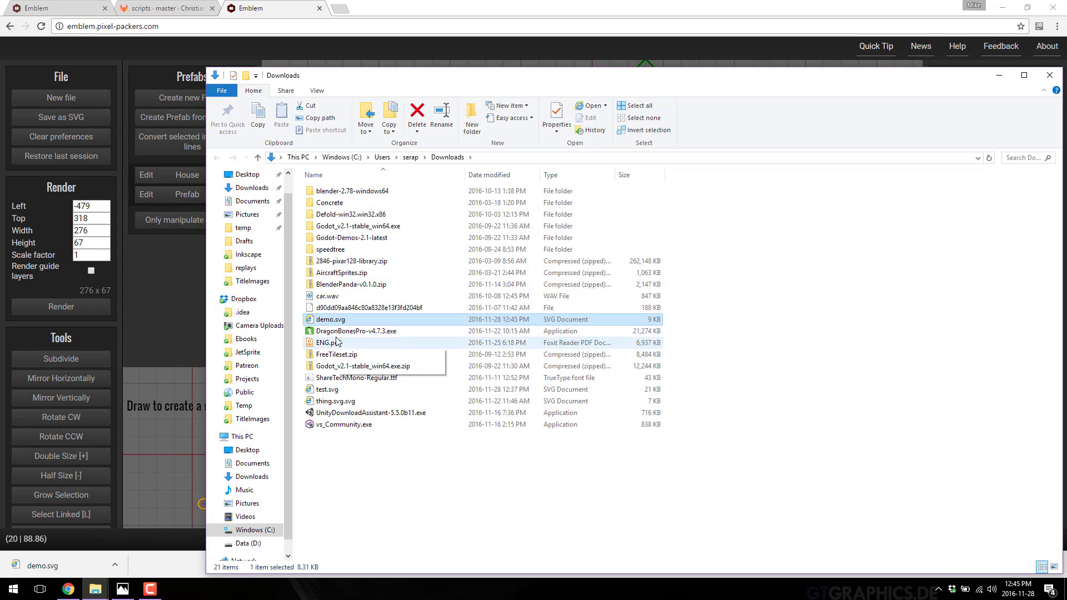
{"action": "right_click", "coordinate": [331, 319]}
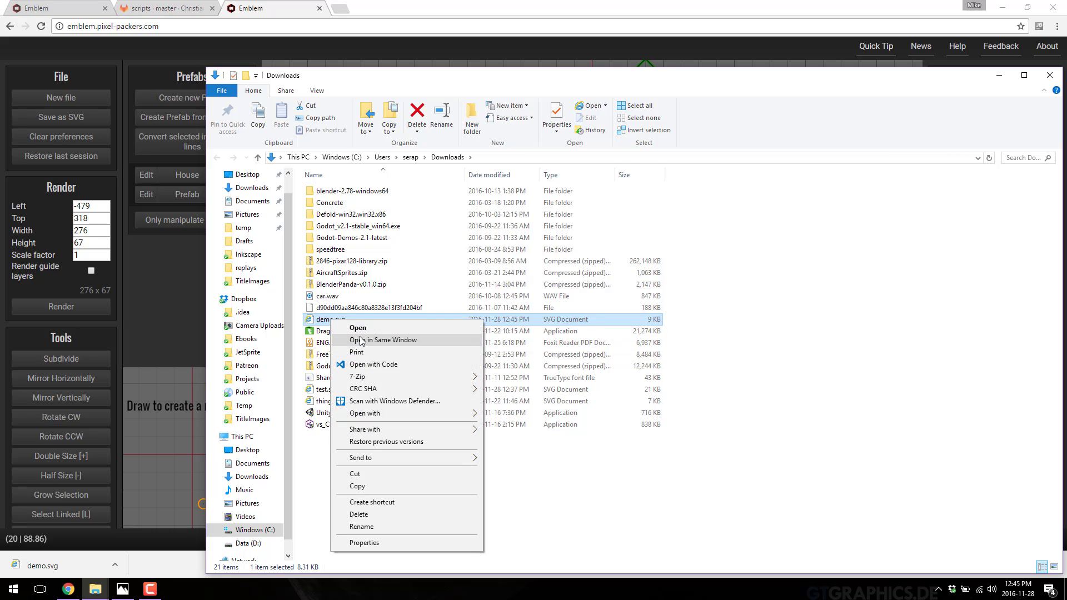
{"action": "left_click", "coordinate": [392, 364]}
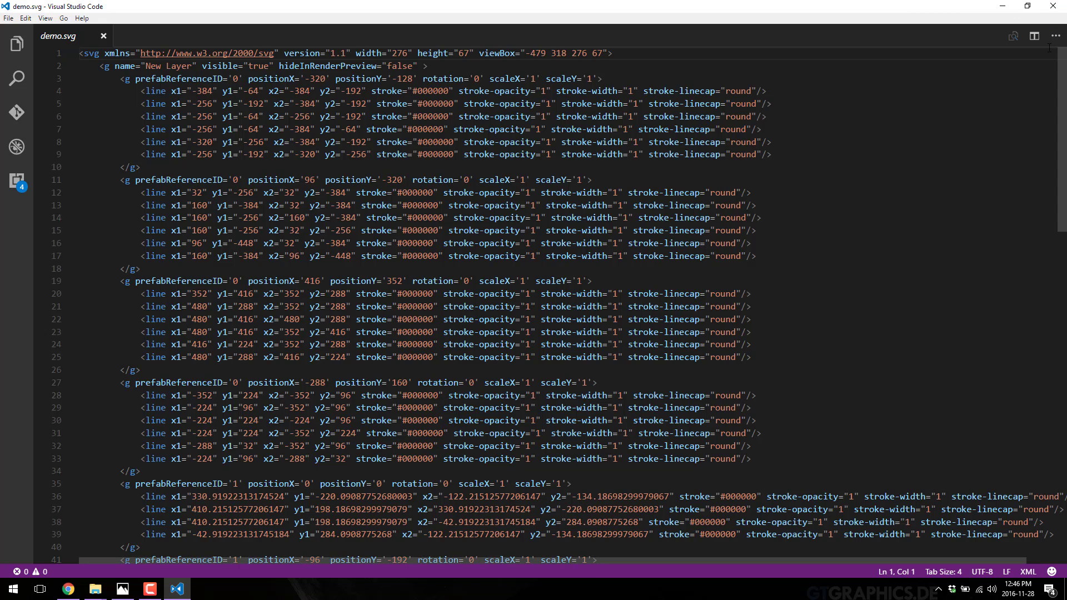
Close Visual Studio Code after reviewing the demo.svg markup.
{"action": "left_click", "coordinate": [1053, 6]}
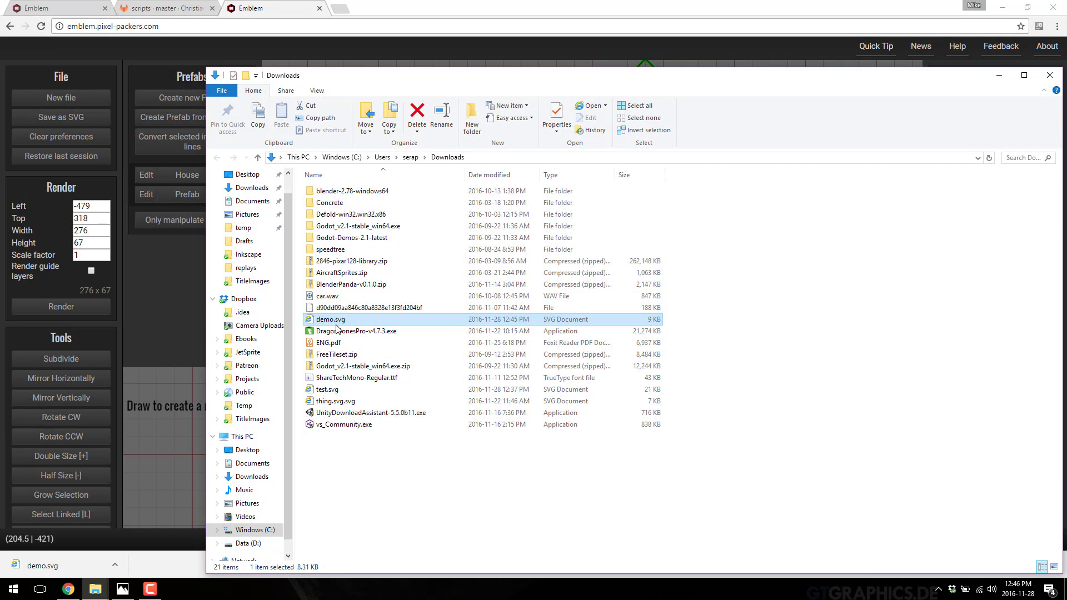